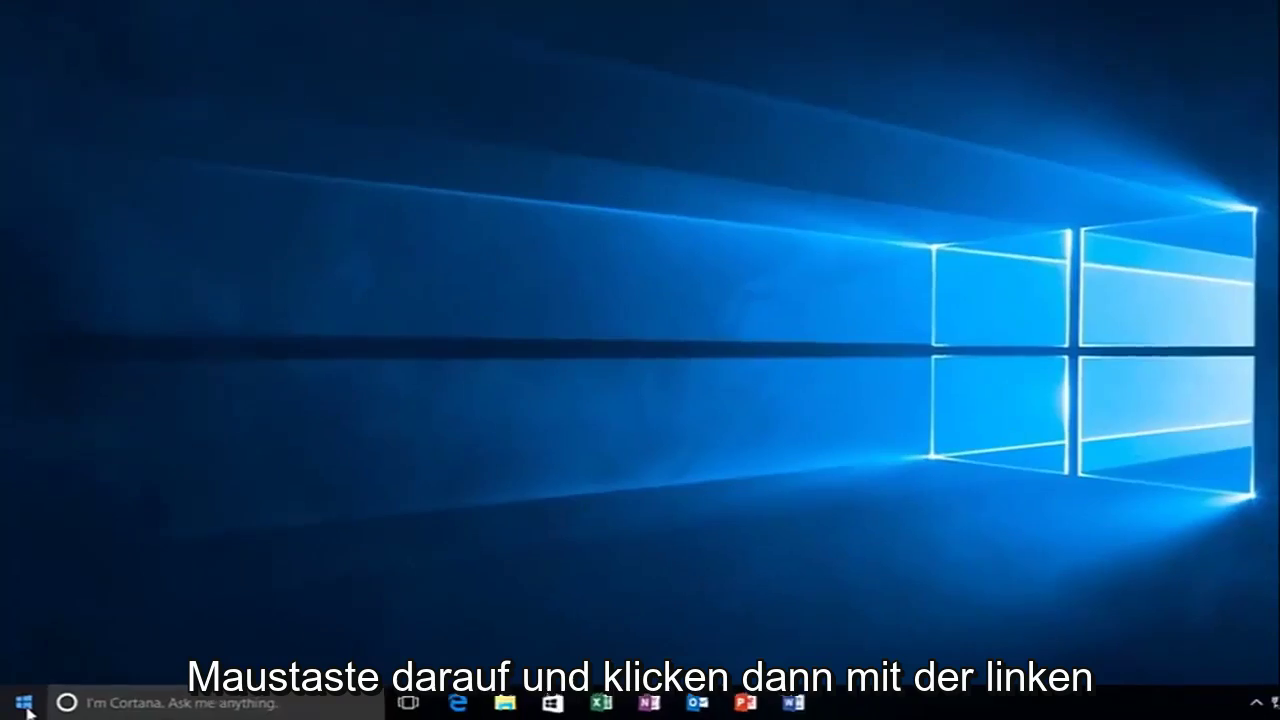
Step: Run regedit from the Start right-click Run box and approve the administrator permission prompt
{"action": "right_click", "coordinate": [24, 706]}
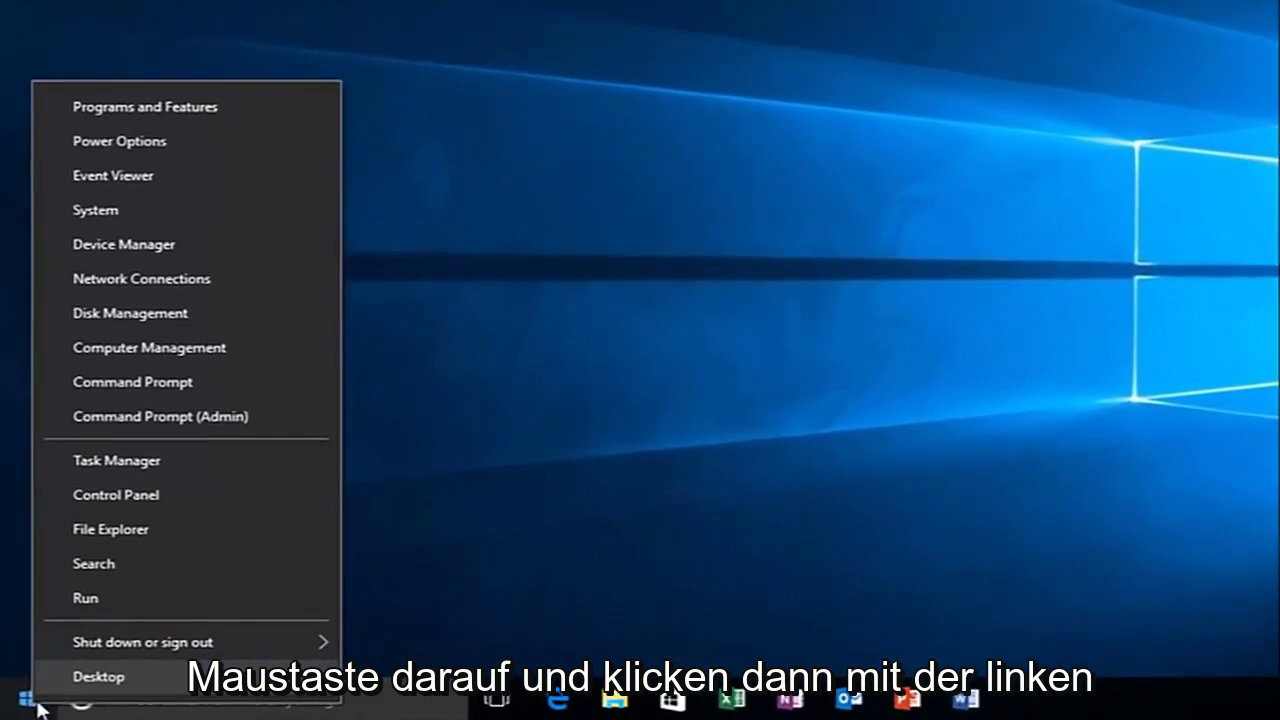
{"action": "left_click", "coordinate": [111, 600]}
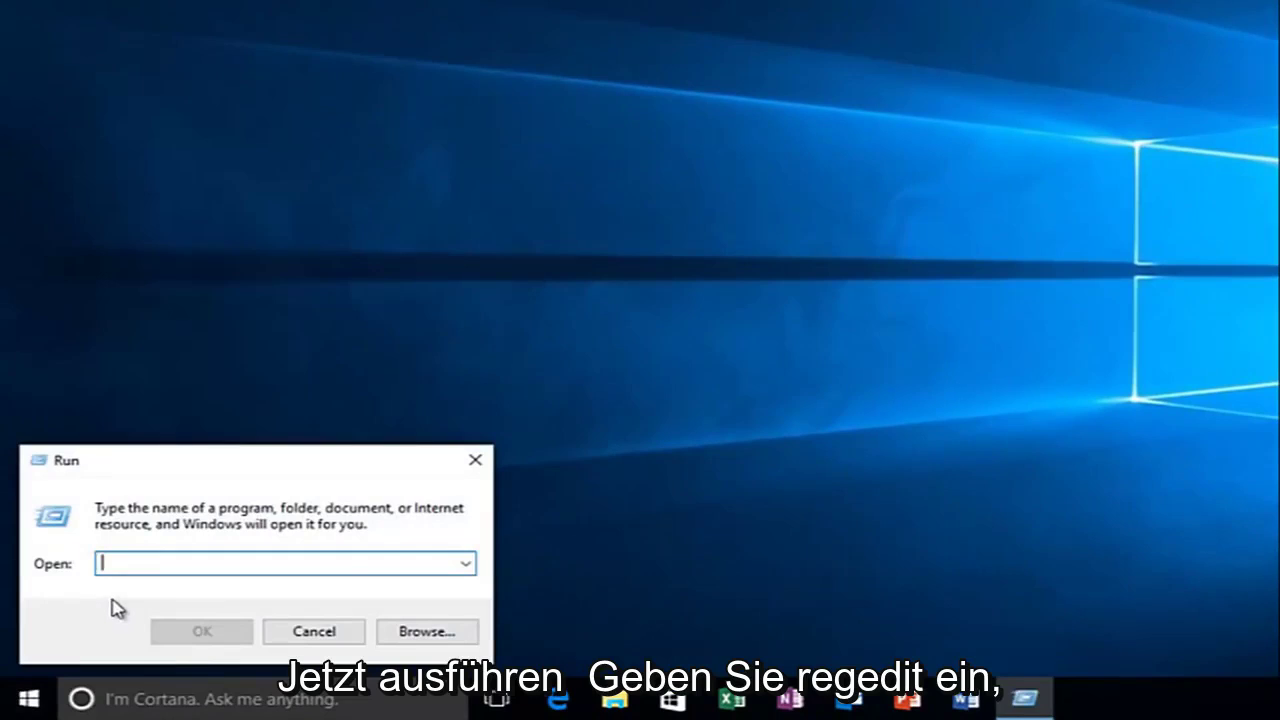
{"action": "type", "text": "rege"}
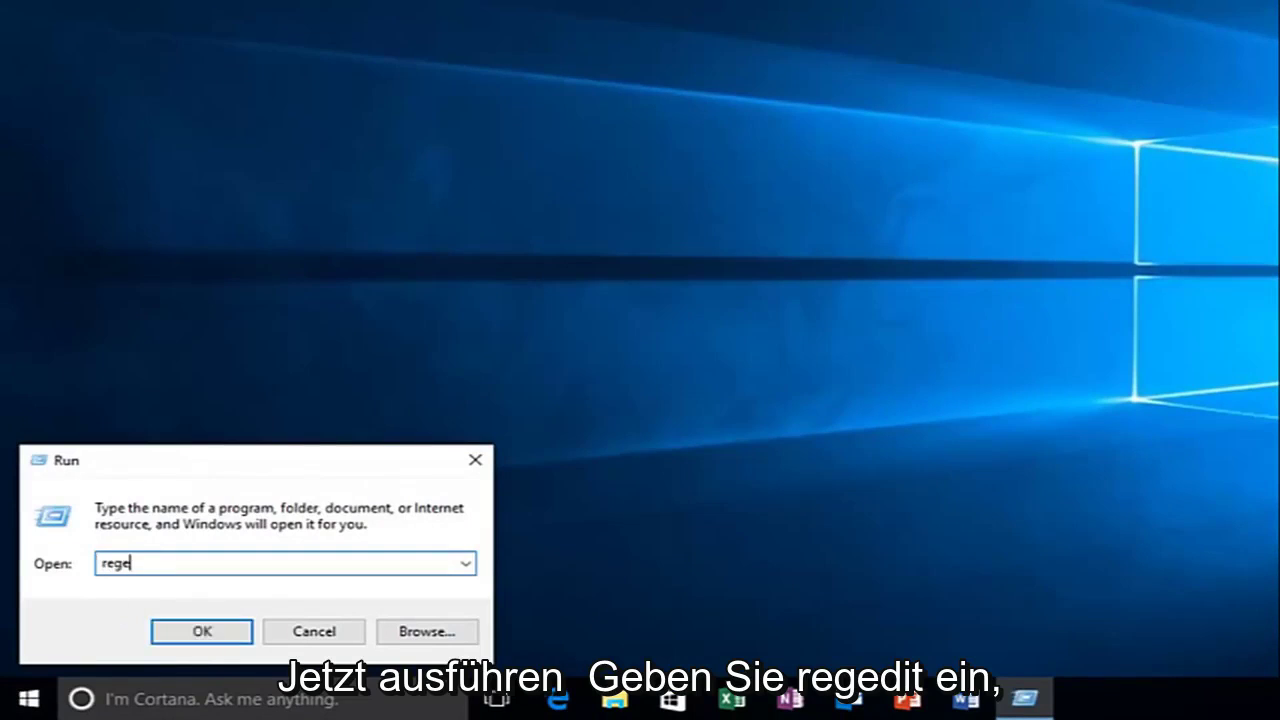
{"action": "type", "text": "dit"}
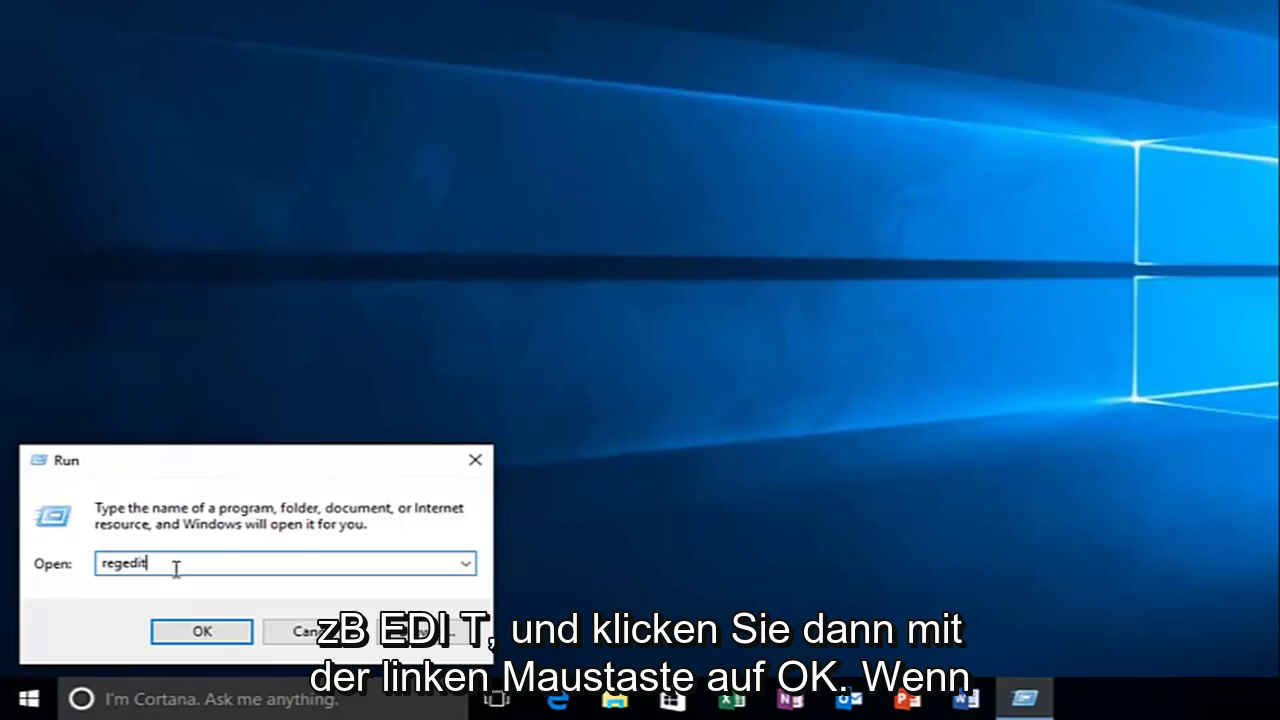
{"action": "left_click", "coordinate": [175, 633]}
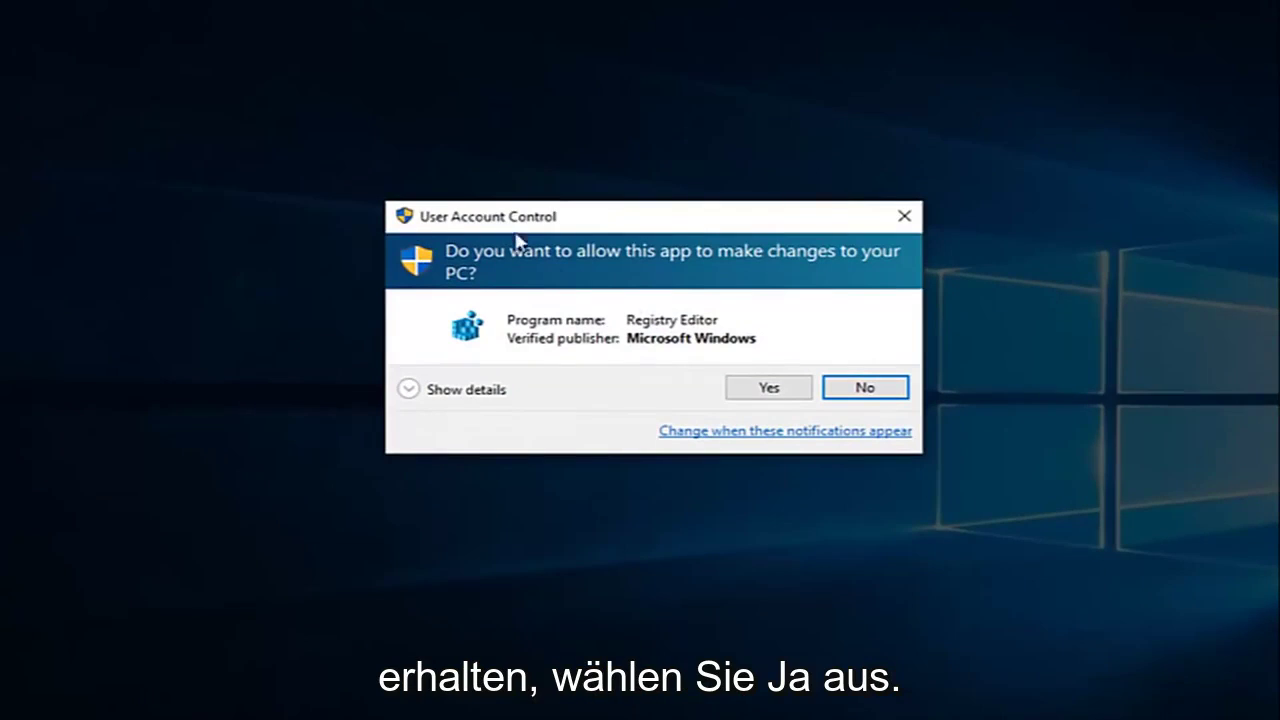
{"action": "left_click", "coordinate": [768, 392]}
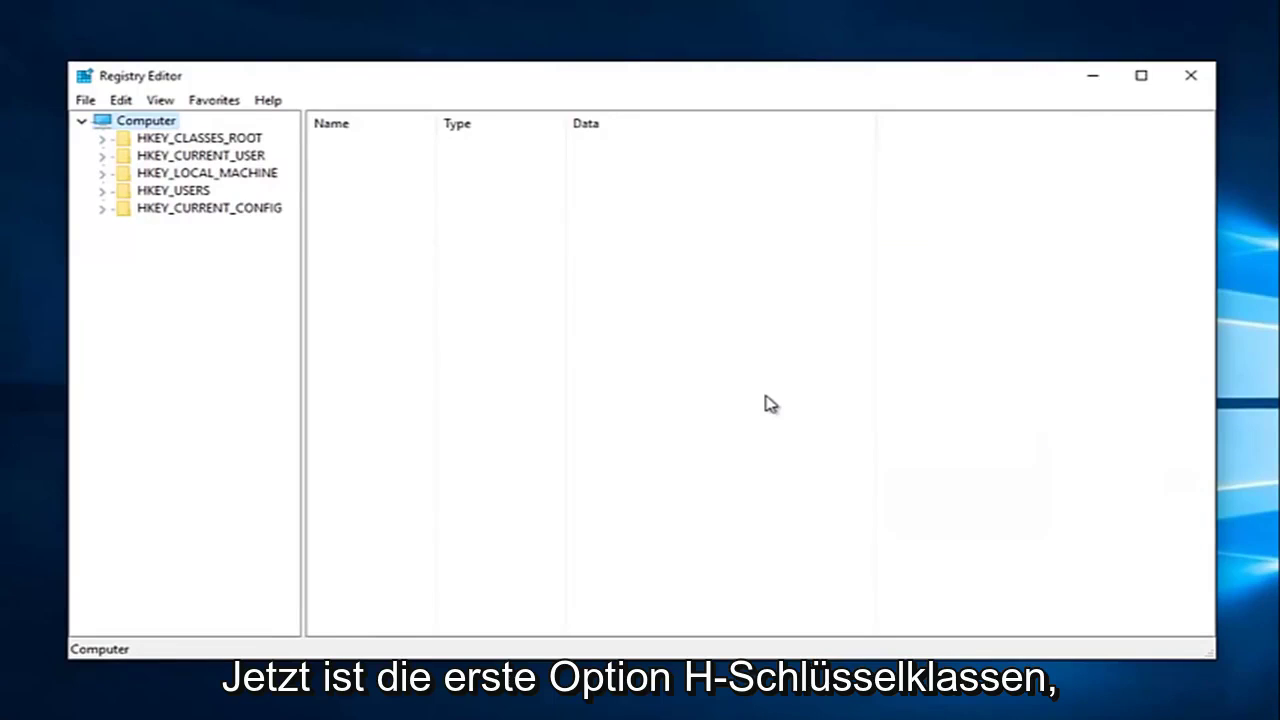
Step: Expand HKEY_CLASSES_ROOT and scroll its subkeys down to select the Directory key
{"action": "left_click", "coordinate": [138, 140]}
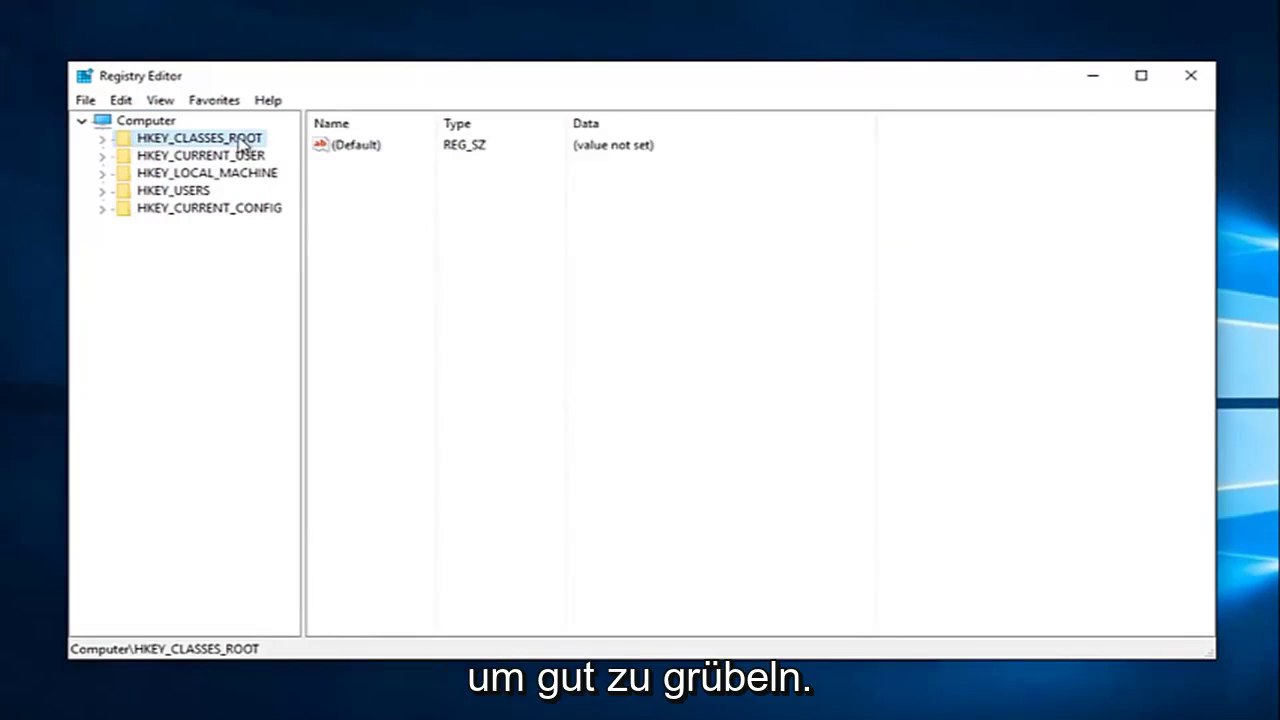
{"action": "left_click", "coordinate": [102, 139]}
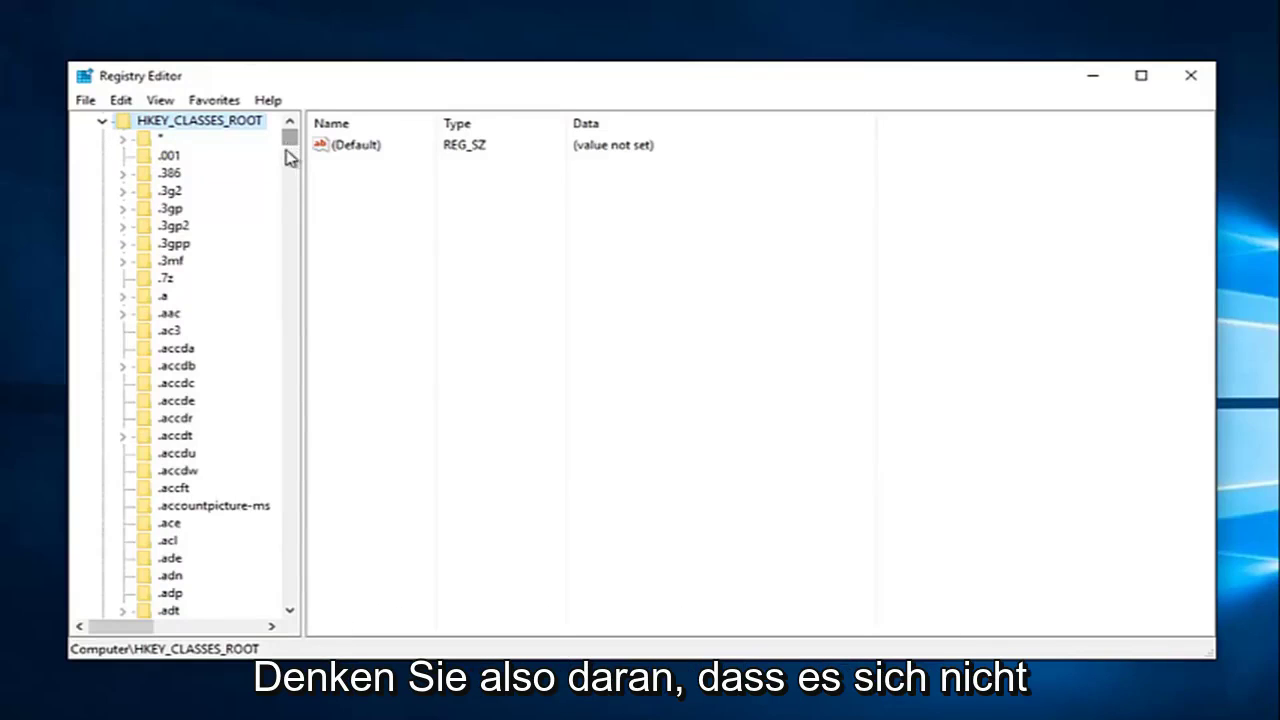
{"action": "mouse_move", "coordinate": [290, 148]}
{"action": "left_mouse_down"}
{"action": "mouse_move", "coordinate": [291, 288]}
{"action": "mouse_move", "coordinate": [291, 203]}
{"action": "left_mouse_up"}
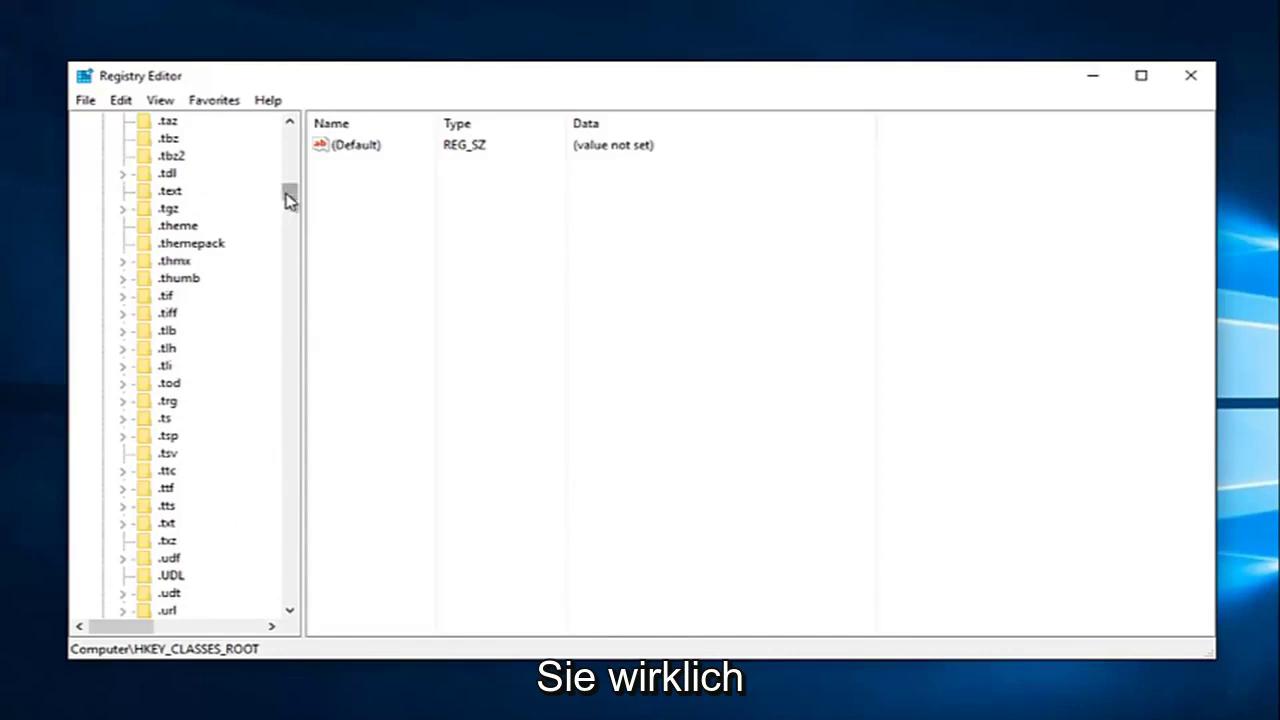
{"action": "left_click_drag", "start_coordinate": [290, 195], "coordinate": [294, 268]}
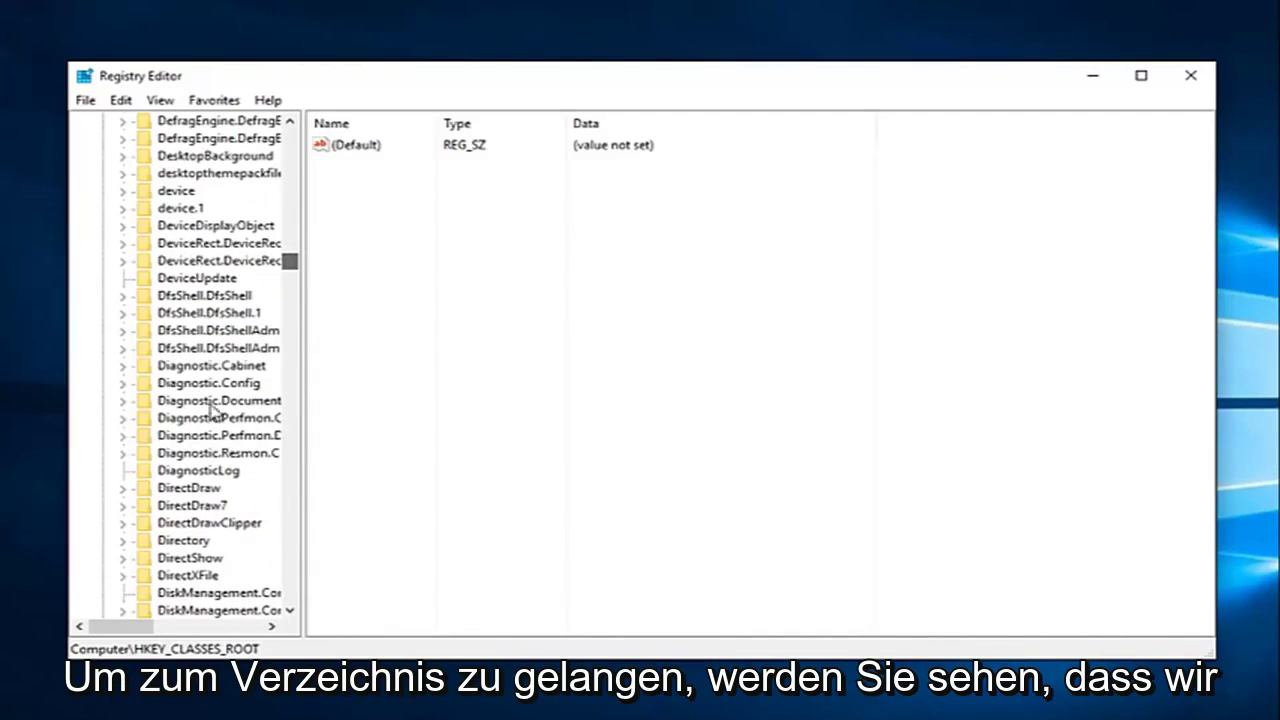
{"action": "left_click", "coordinate": [168, 541]}
{"action": "scroll", "coordinate": [165, 505], "scroll_direction": "down", "scroll_amount": 1}
{"action": "scroll", "coordinate": [165, 505], "scroll_direction": "down", "scroll_amount": 2}
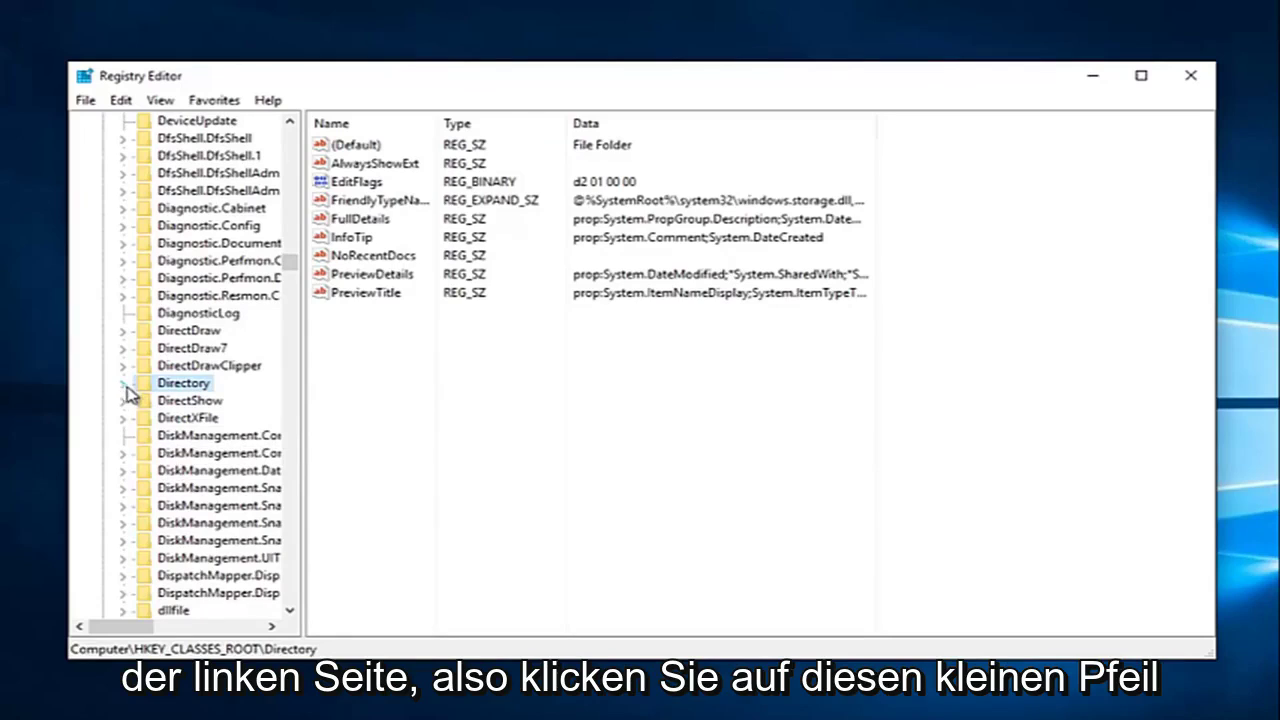
Step: Expand Directory, Background and shellex, then select and expand ContextMenuHandlers
{"action": "left_click", "coordinate": [123, 385]}
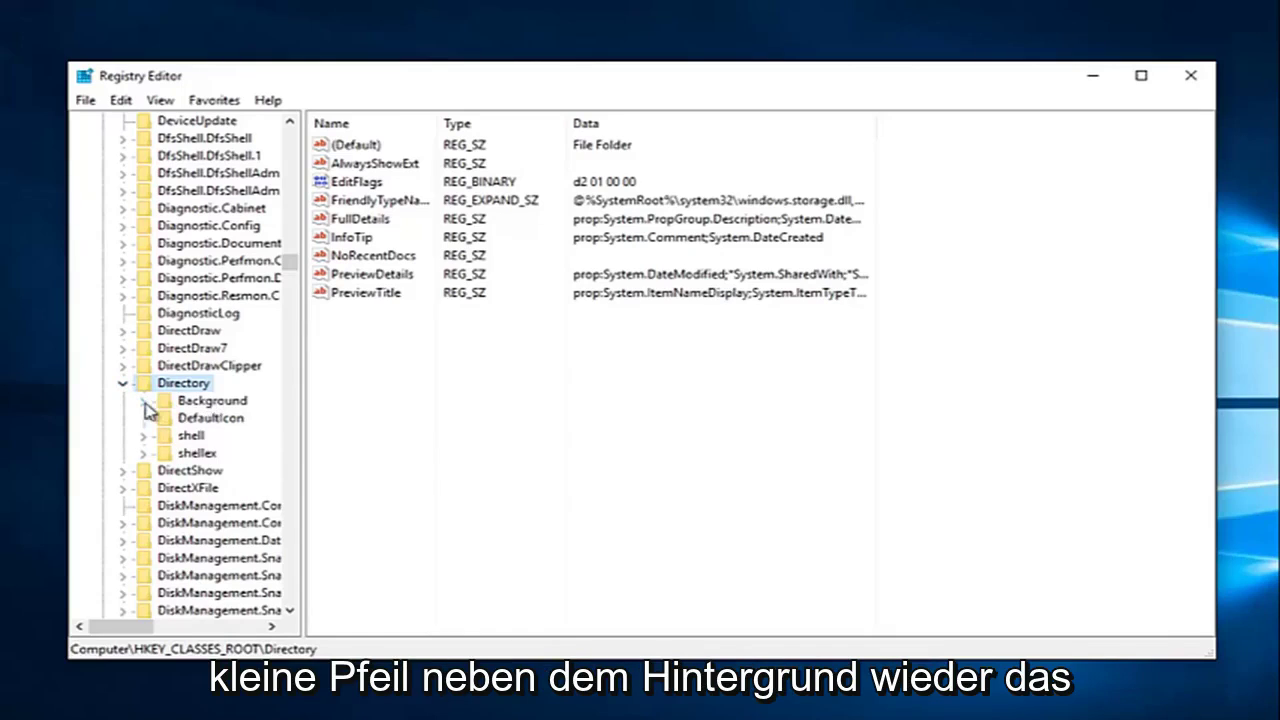
{"action": "left_click", "coordinate": [145, 401]}
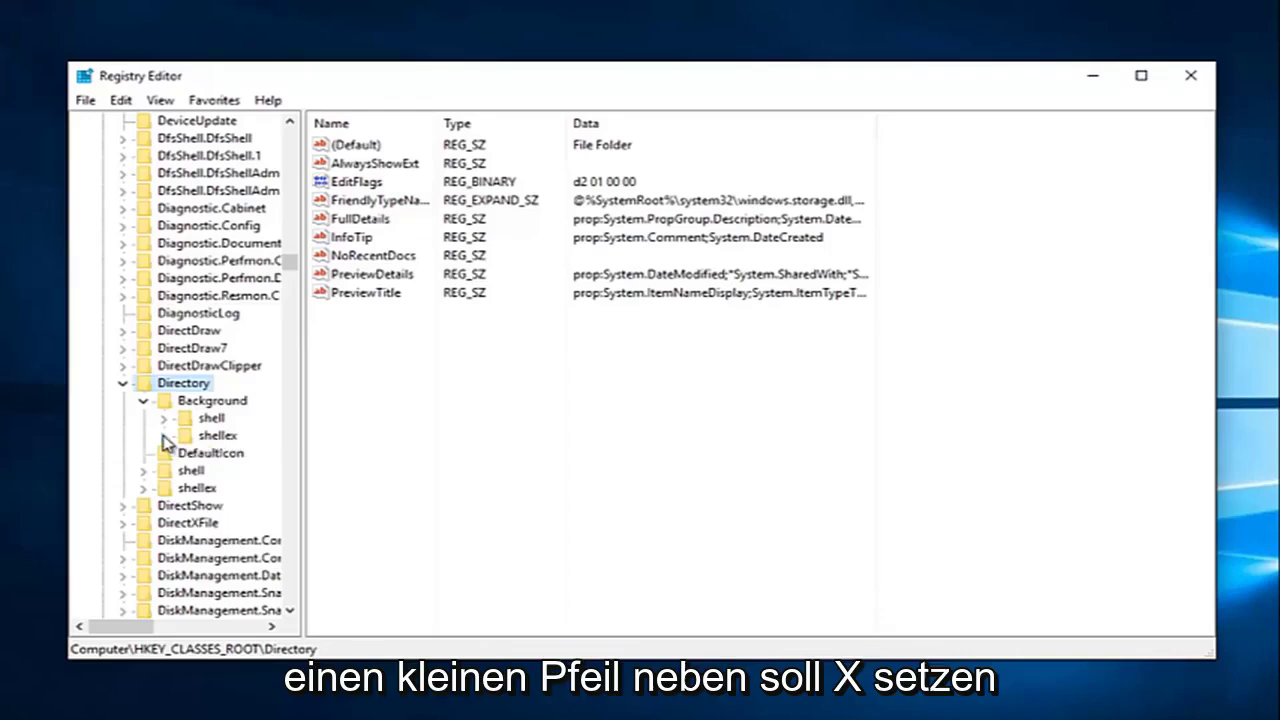
{"action": "left_click", "coordinate": [164, 437]}
{"action": "left_click", "coordinate": [205, 453]}
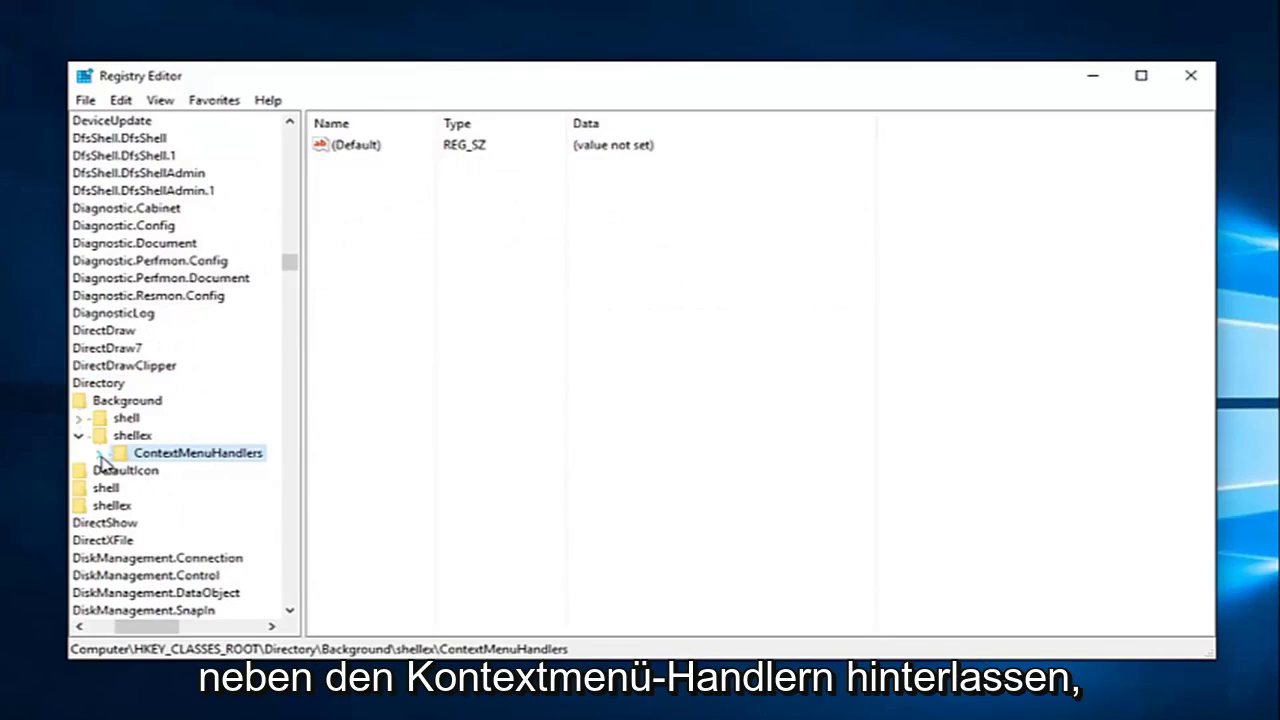
{"action": "left_click", "coordinate": [99, 455]}
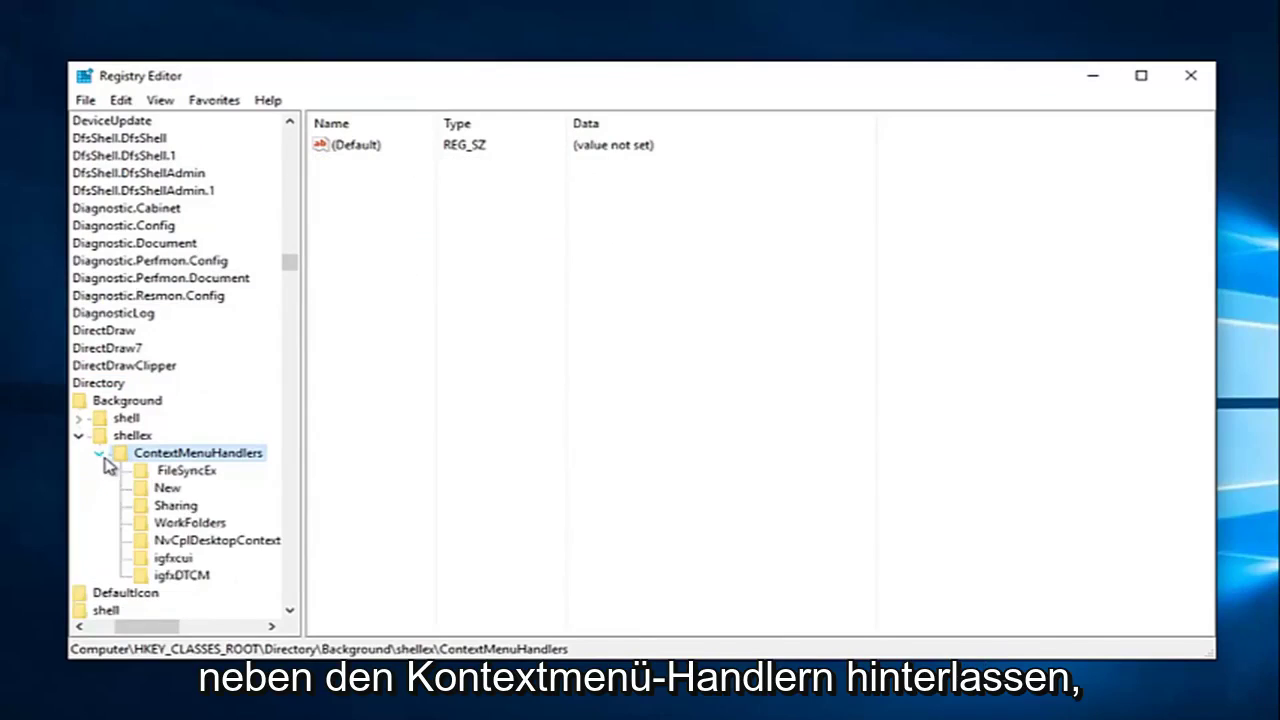
{"action": "scroll", "coordinate": [145, 490], "scroll_direction": "down", "scroll_amount": 1}
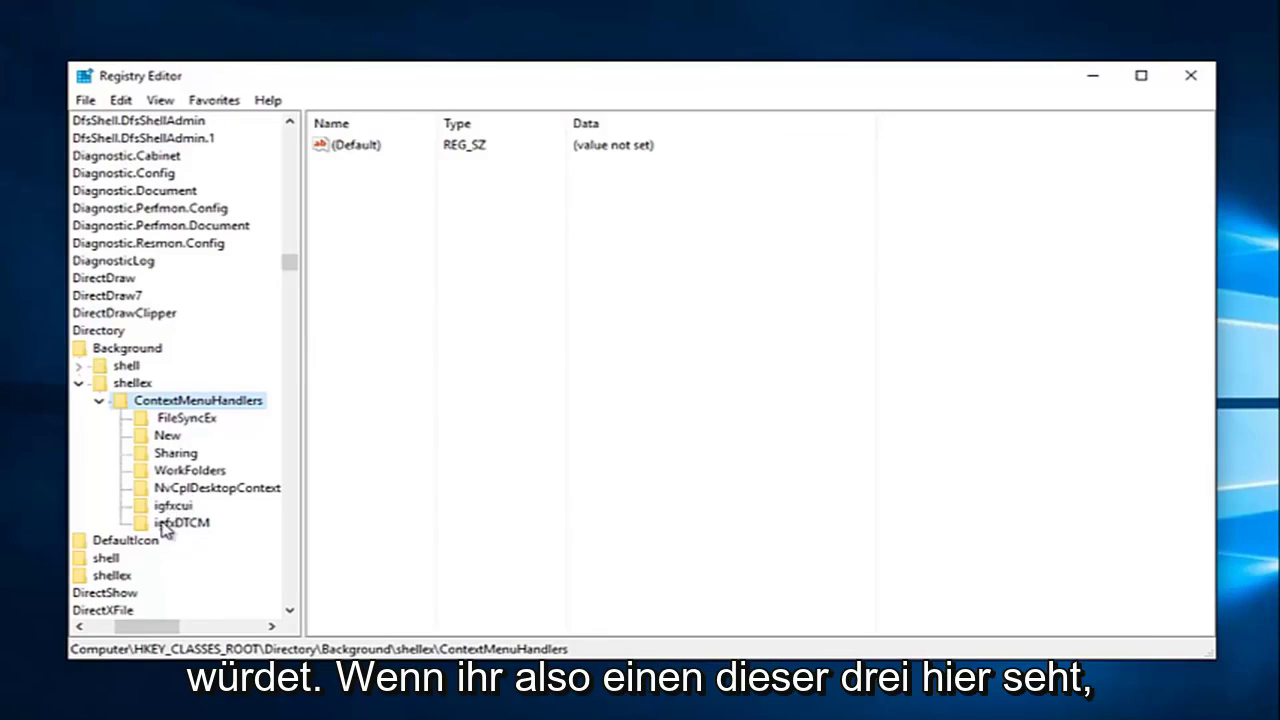
Step: Delete the NvCplDesktopContext, igfxcui and igfxDTCM keys, confirming Yes for each
{"action": "right_click", "coordinate": [164, 500]}
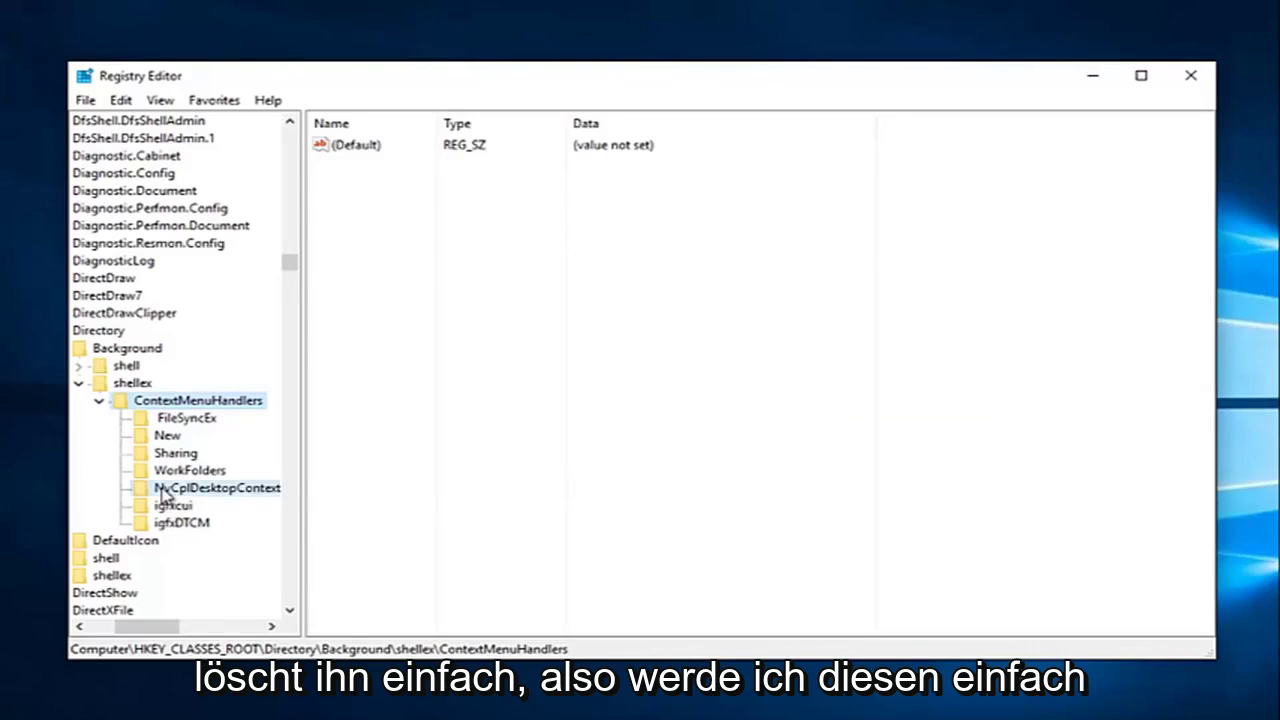
{"action": "left_click", "coordinate": [190, 571]}
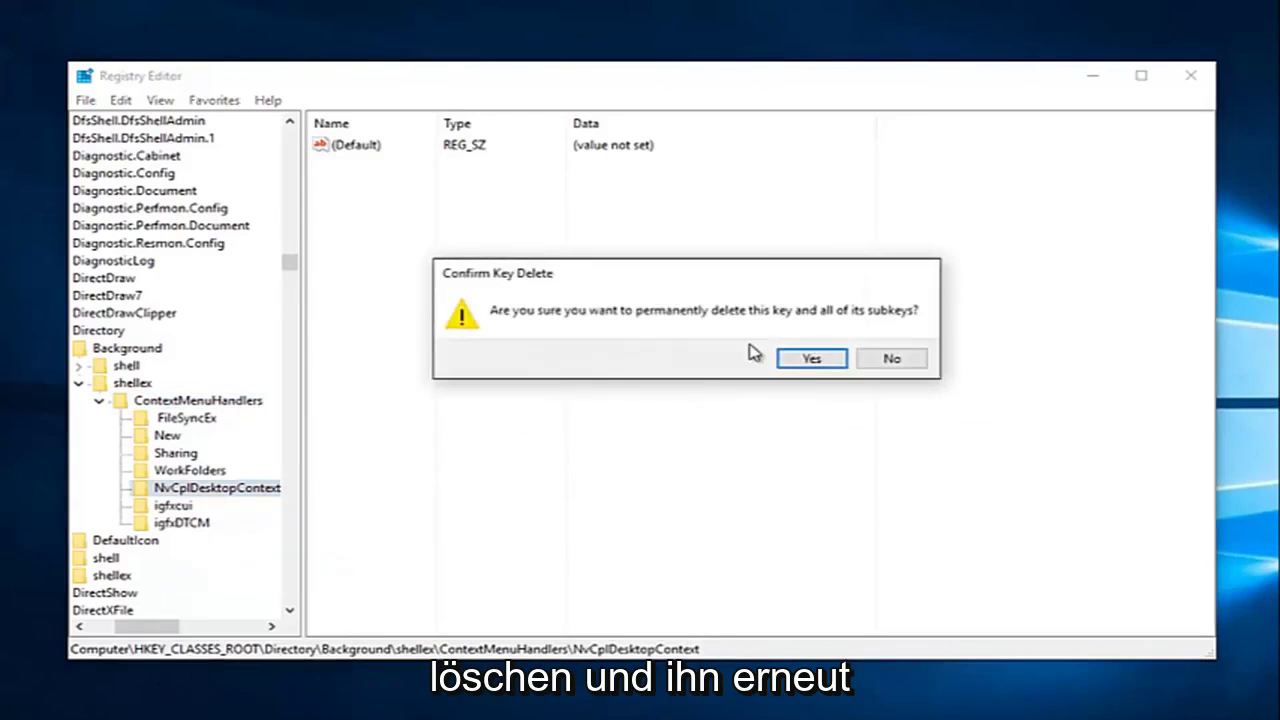
{"action": "left_click", "coordinate": [812, 362]}
{"action": "right_click", "coordinate": [176, 490]}
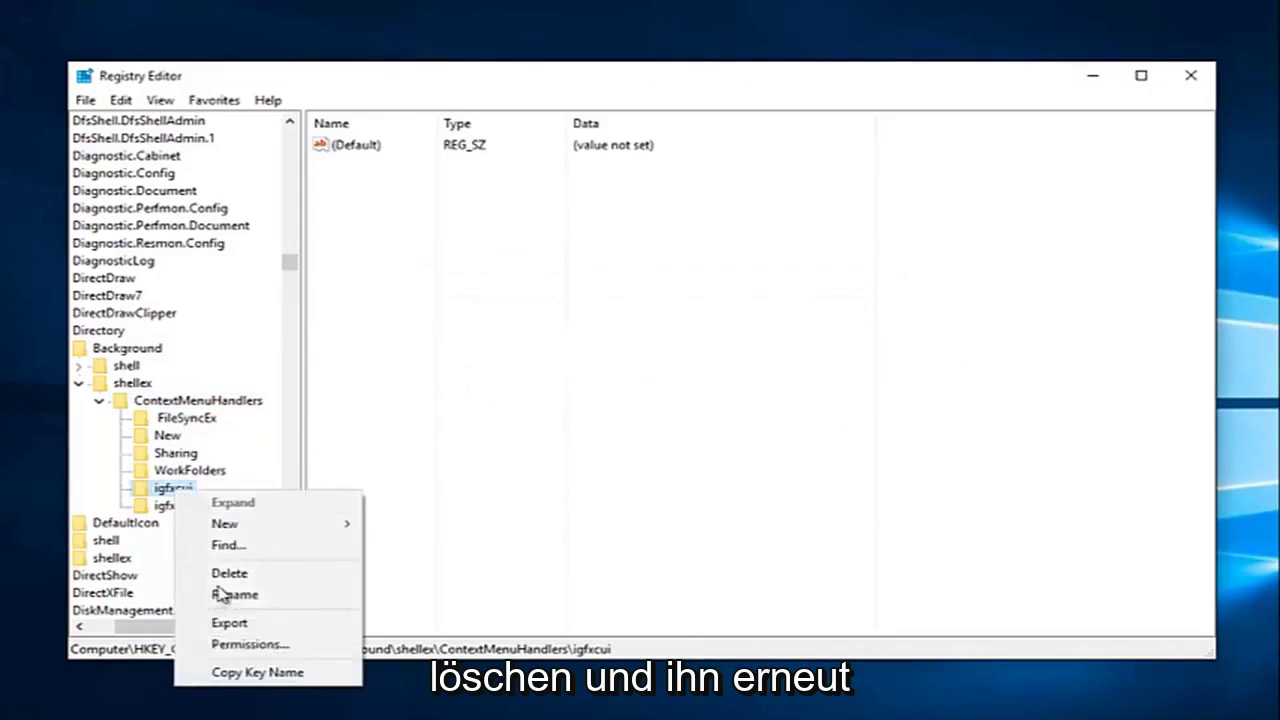
{"action": "left_click", "coordinate": [224, 576]}
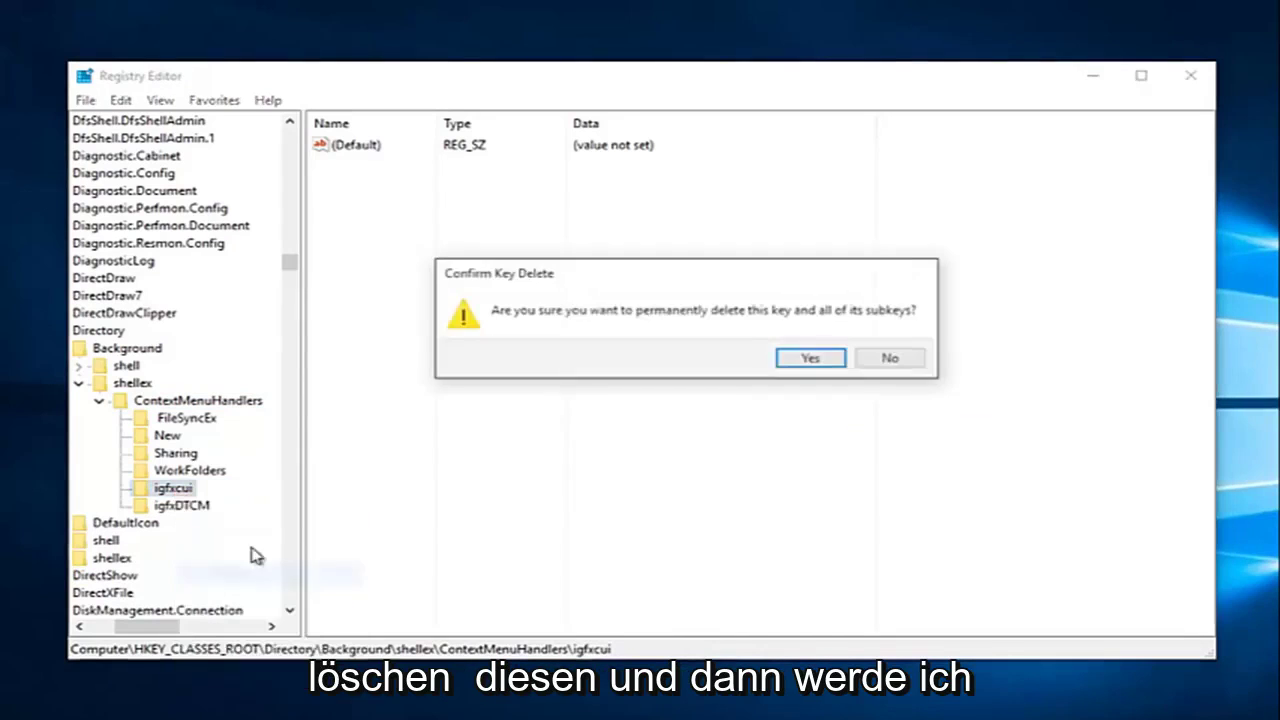
{"action": "left_click", "coordinate": [790, 364]}
{"action": "right_click", "coordinate": [168, 499]}
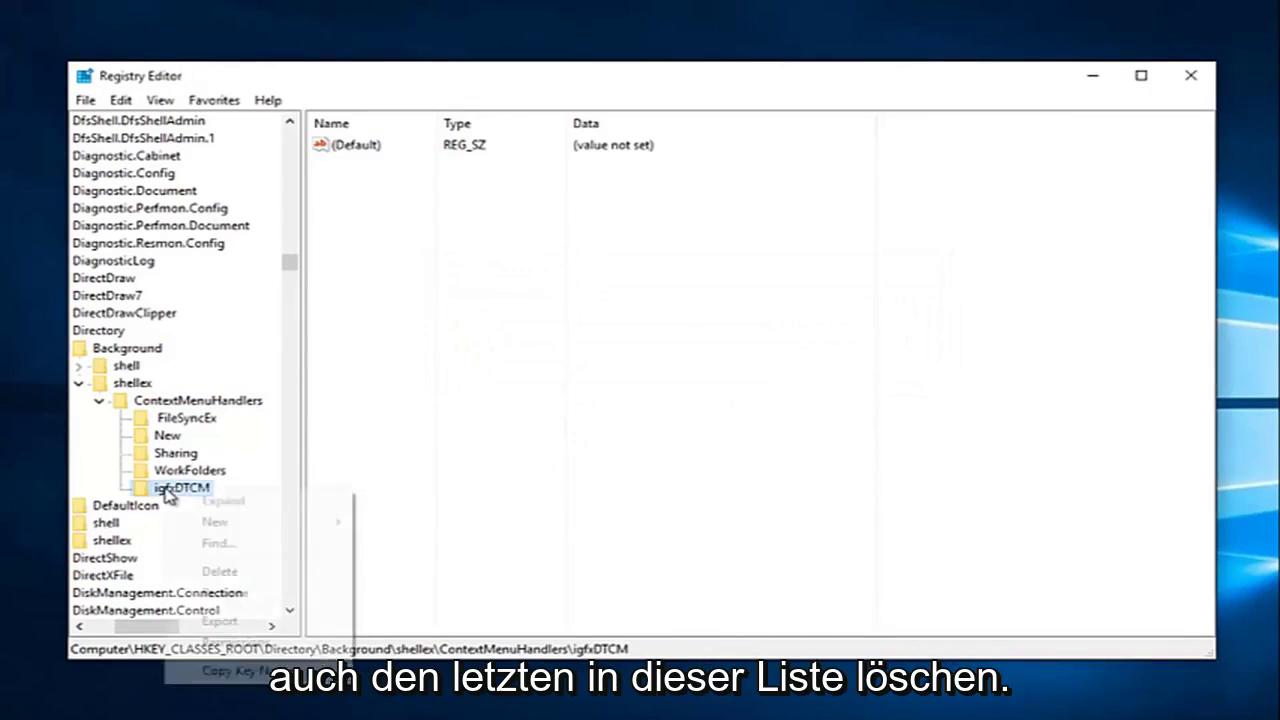
{"action": "left_click", "coordinate": [194, 572]}
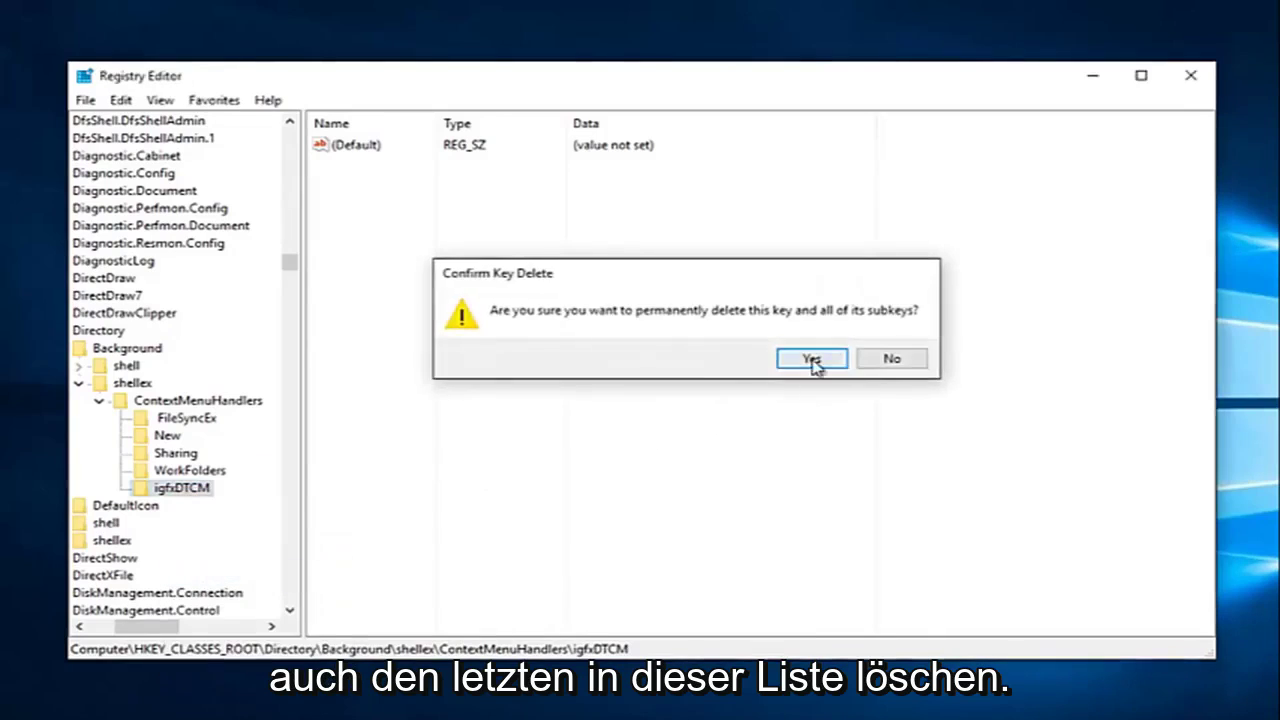
{"action": "left_click", "coordinate": [812, 362]}
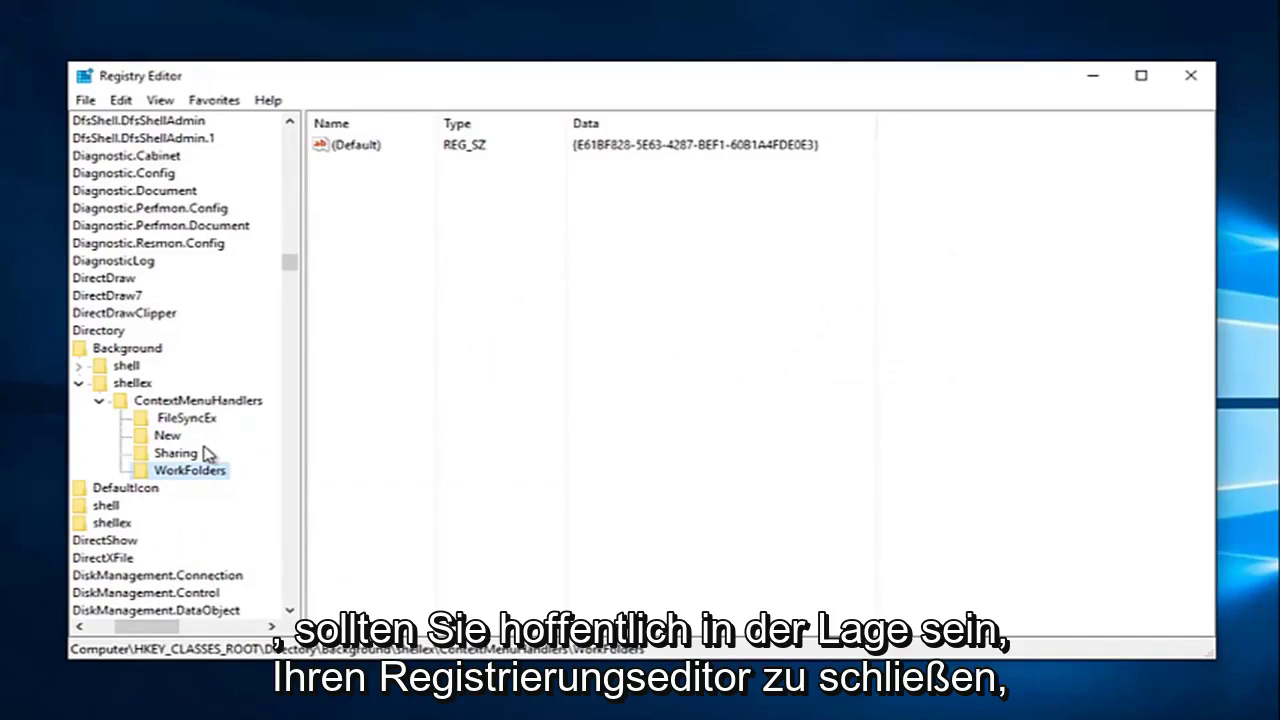
Step: Close the Registry Editor window with its X button
{"action": "left_click", "coordinate": [1180, 80]}
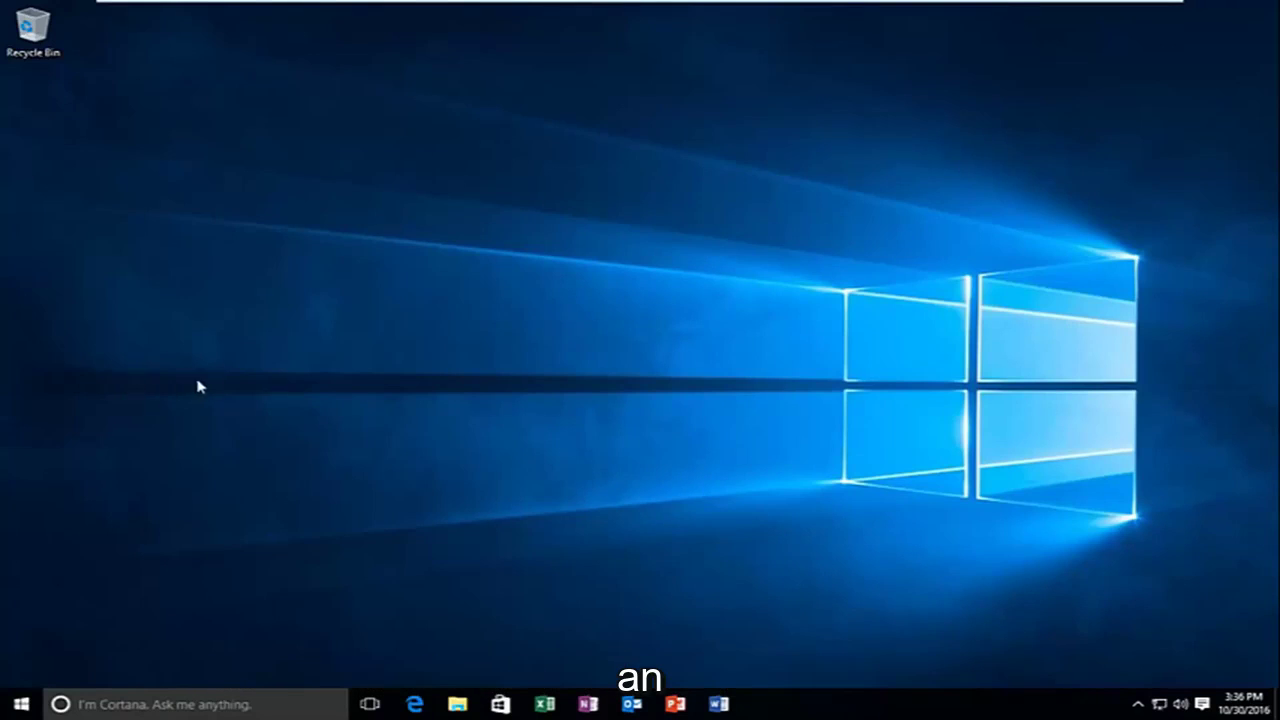
{"action": "right_click", "coordinate": [226, 371]}
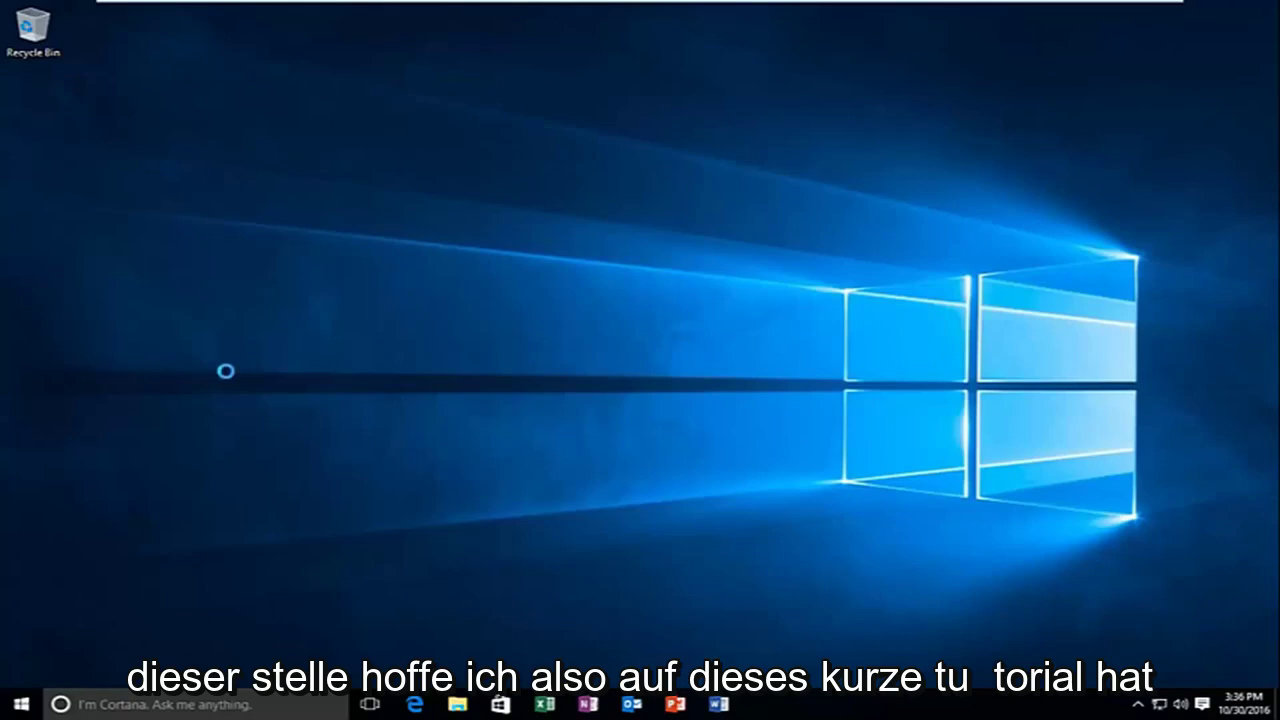
{"action": "left_click", "coordinate": [213, 278]}
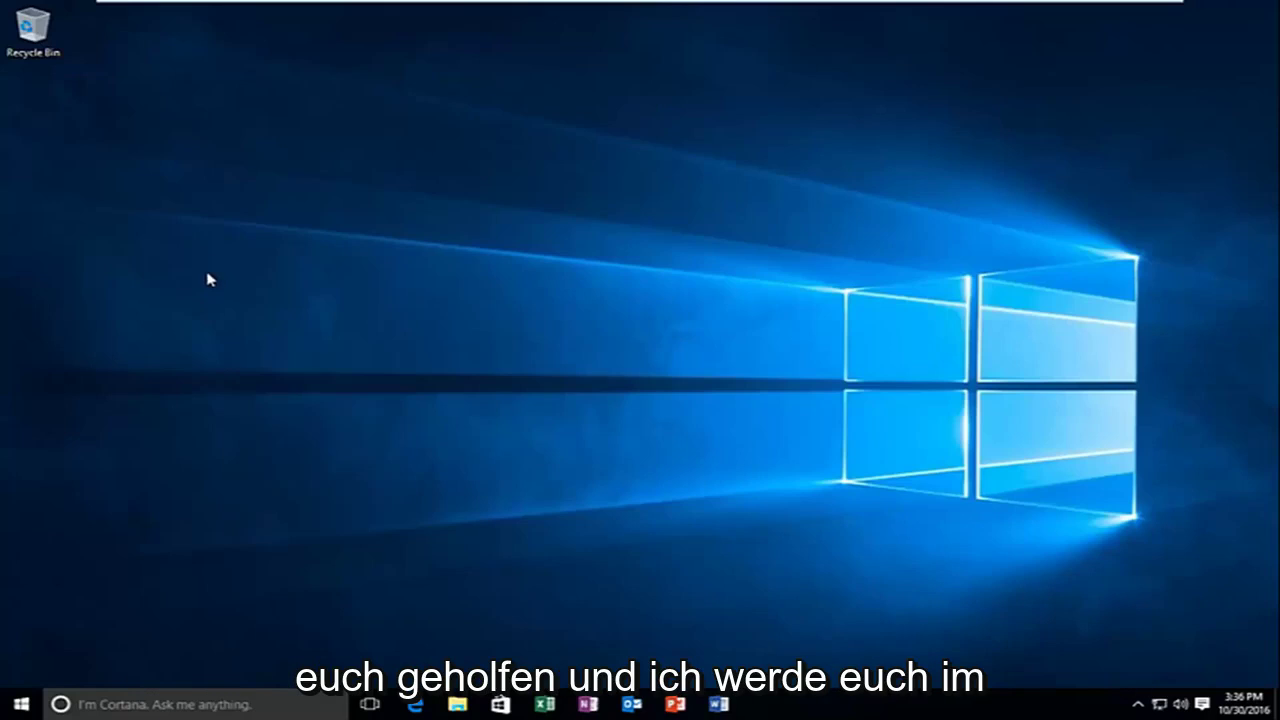